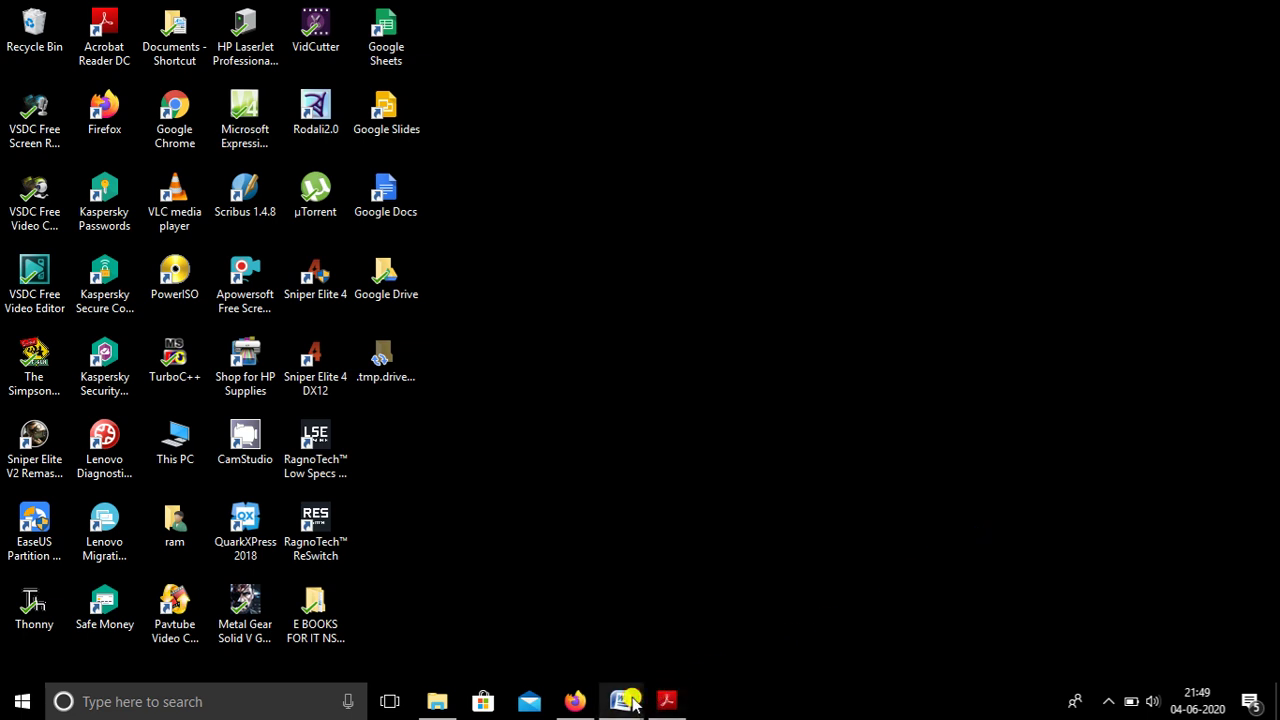
- Switch to Document3 in Microsoft Word and start a spelling and grammar check on its text
mouse_move(632, 703)
click(790, 642)
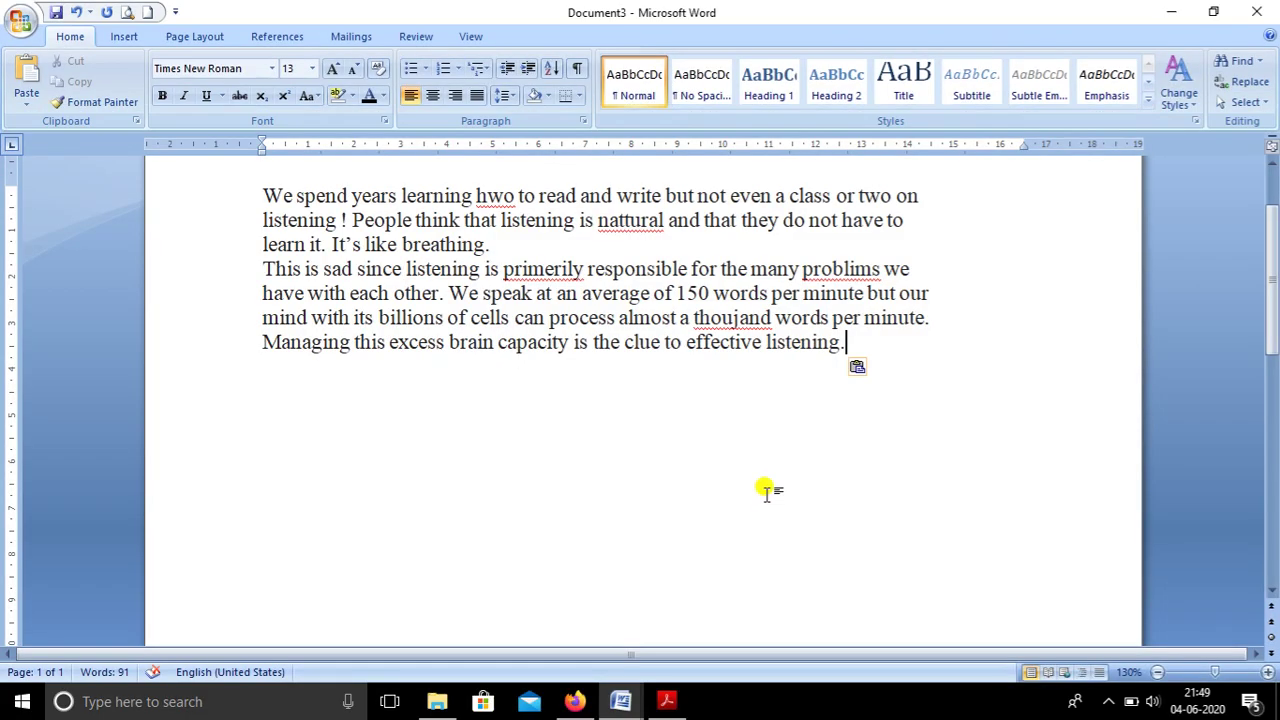
scroll(766, 490, up, 2)
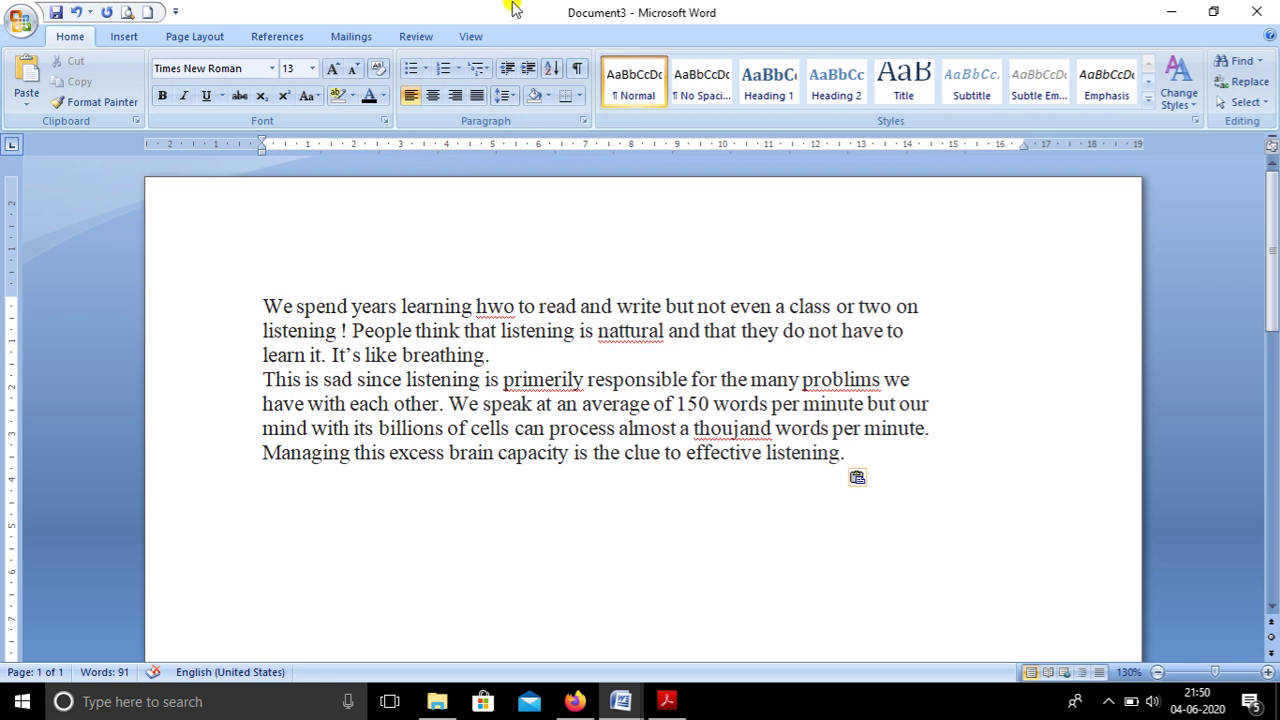
click(416, 40)
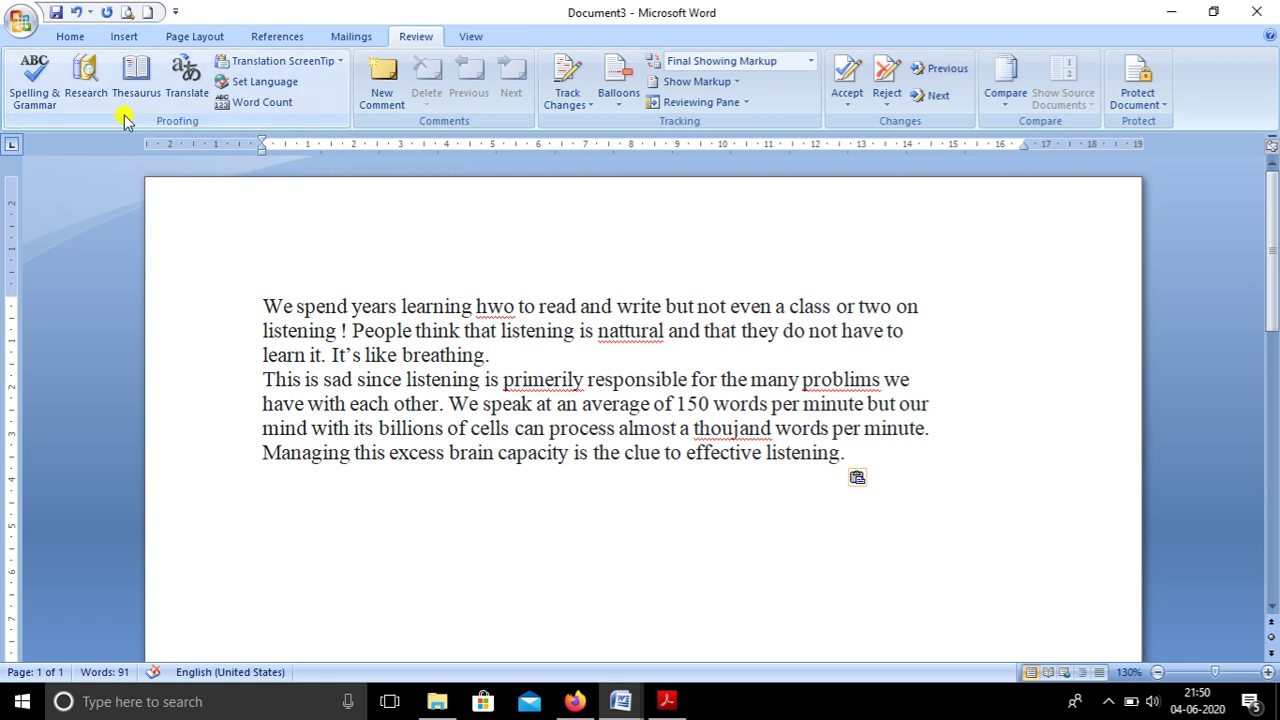
click(40, 103)
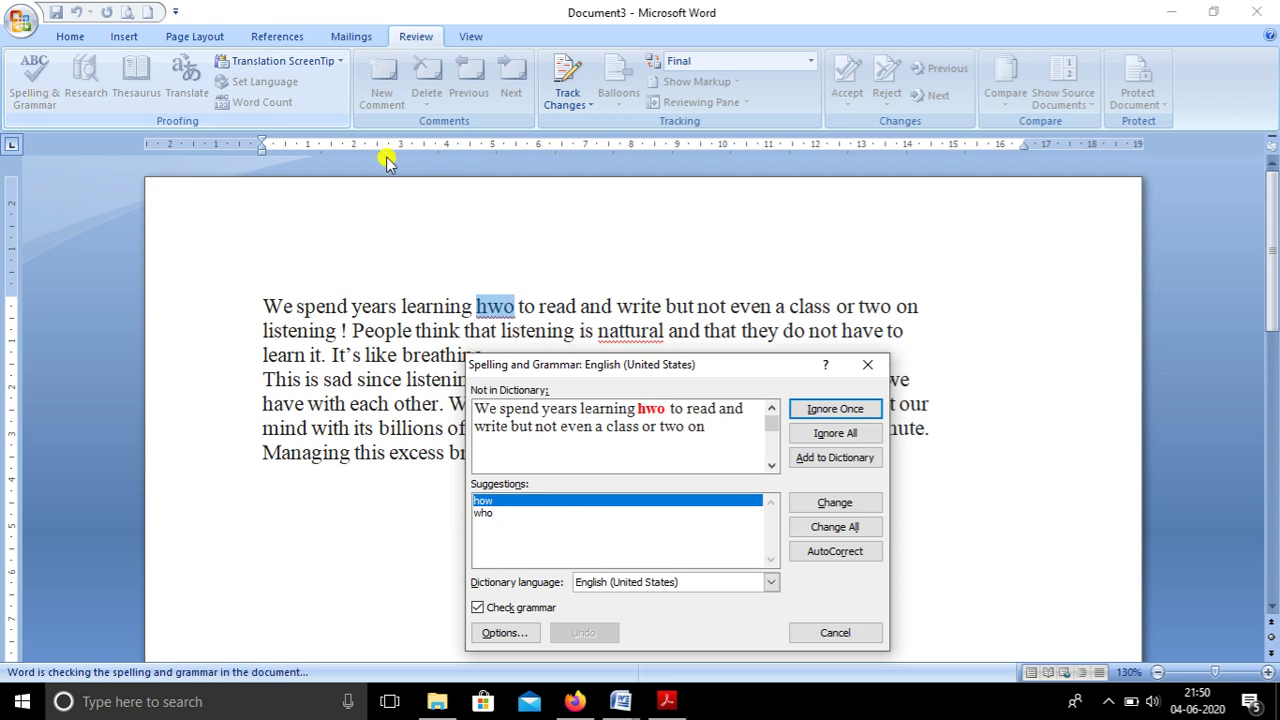
- Move the spelling dialog off the text and replace the misspelled "hwo" with the suggestion "how"
drag(703, 368, 946, 204)
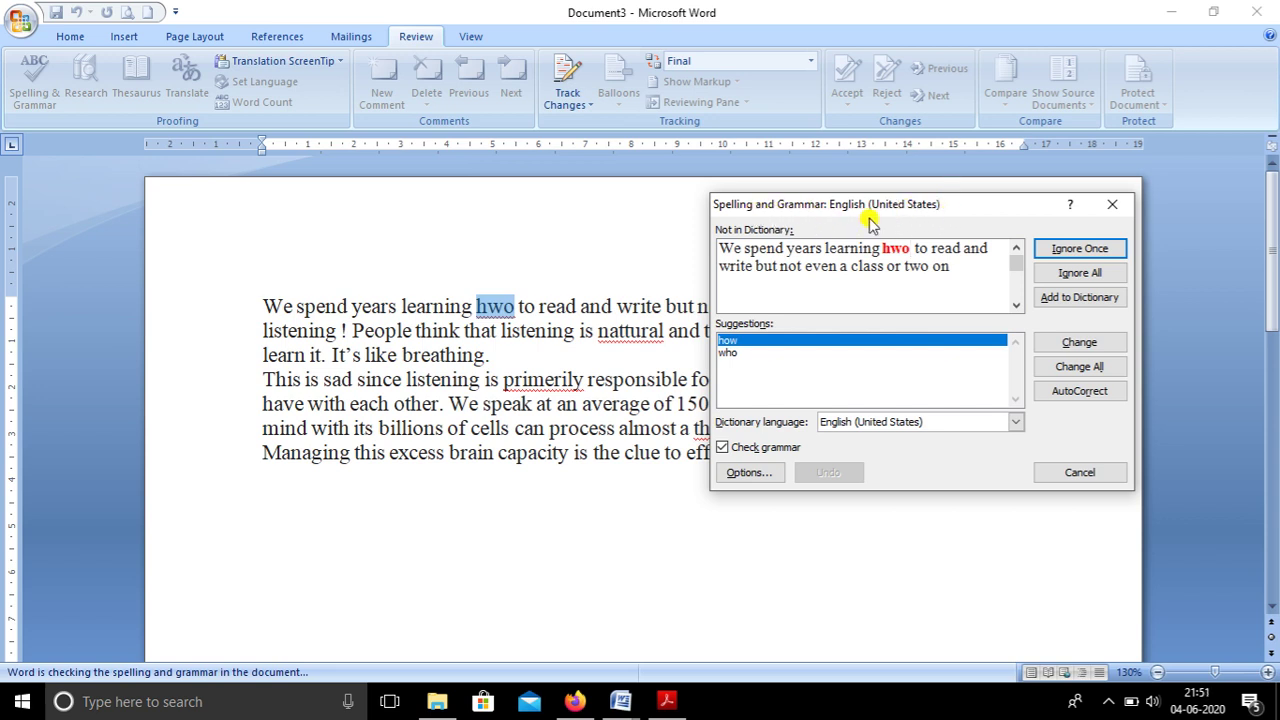
drag(877, 213, 410, 497)
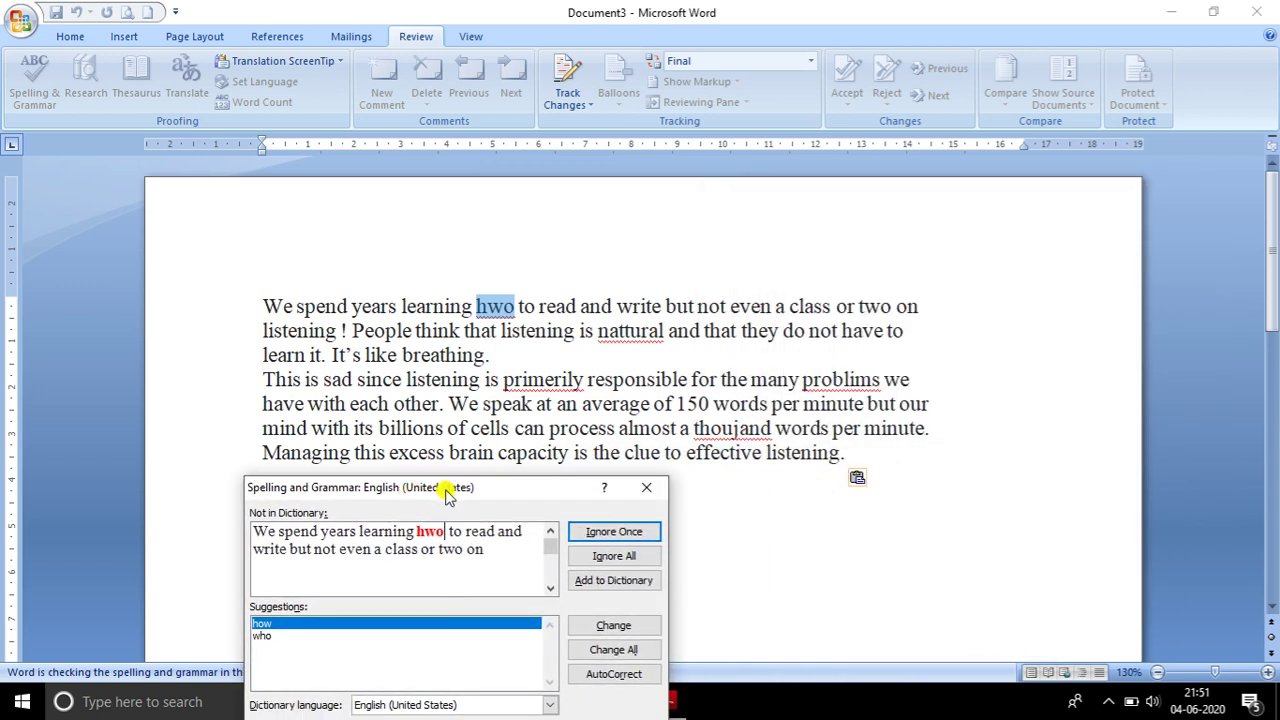
drag(491, 488, 1071, 163)
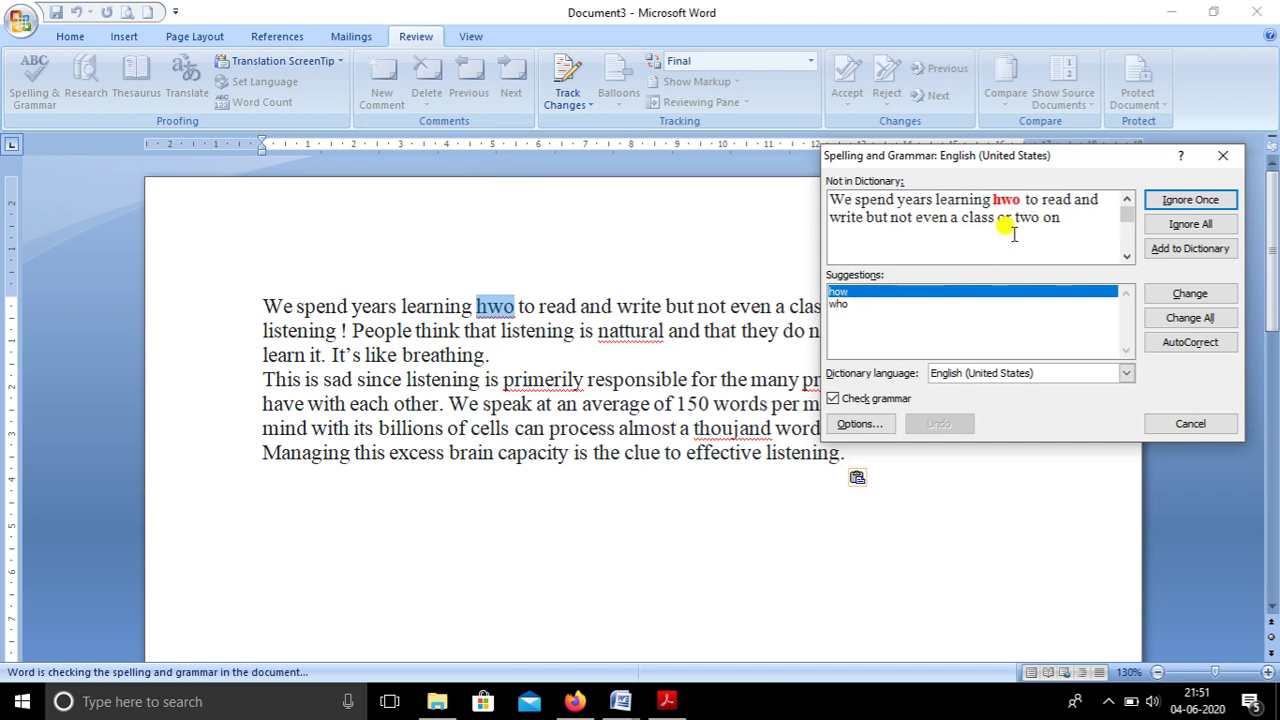
click(846, 303)
click(846, 292)
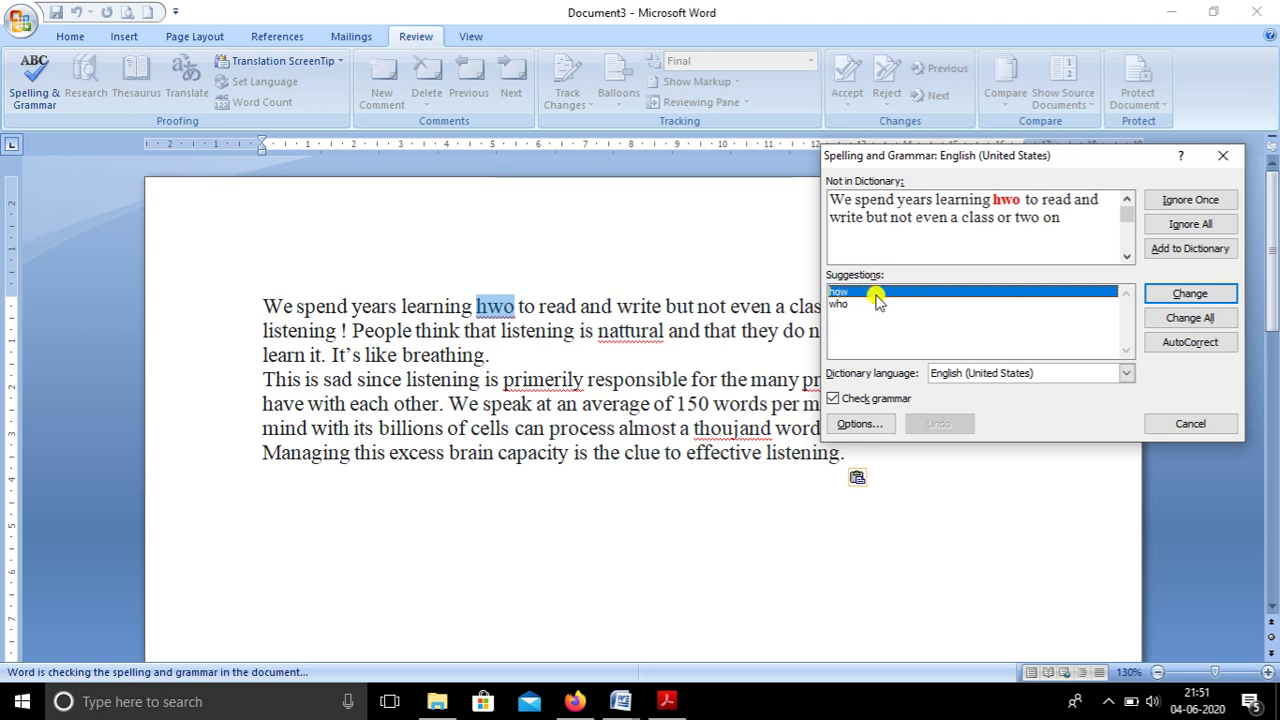
click(1189, 296)
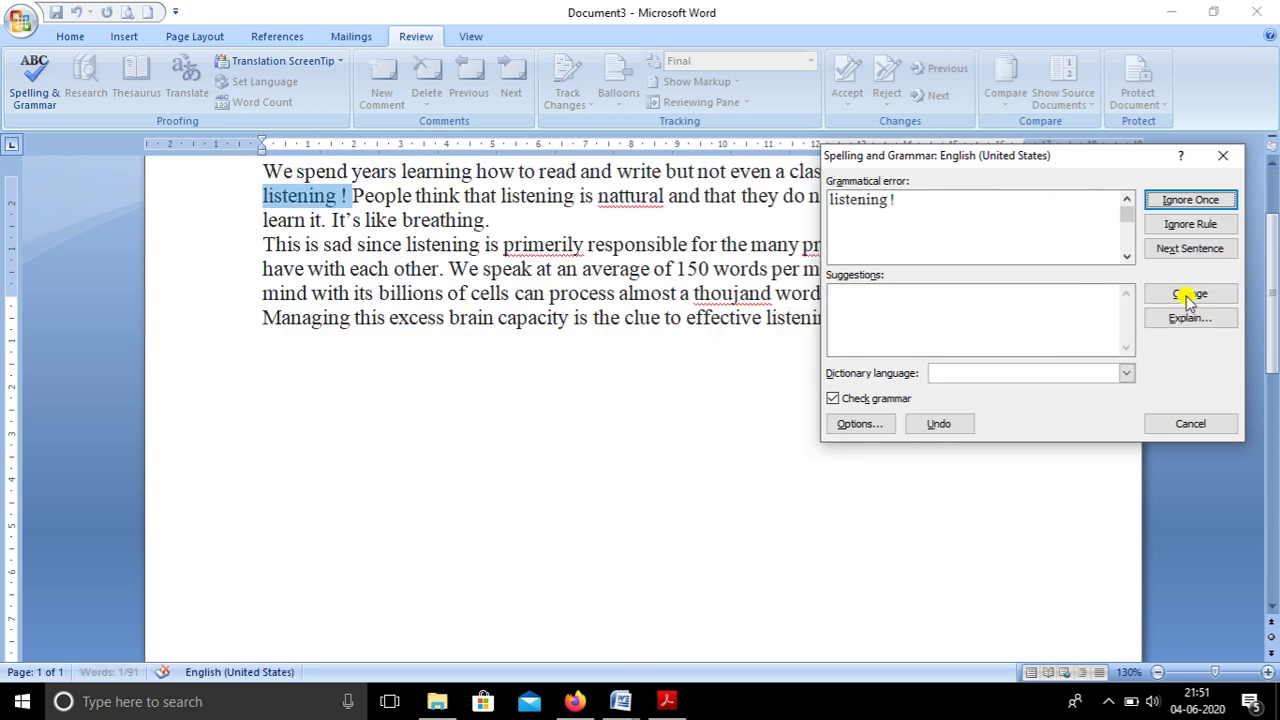
- Remove the extra space in "listening !" by accepting the suggested correction "listening!"
drag(1066, 155, 749, 343)
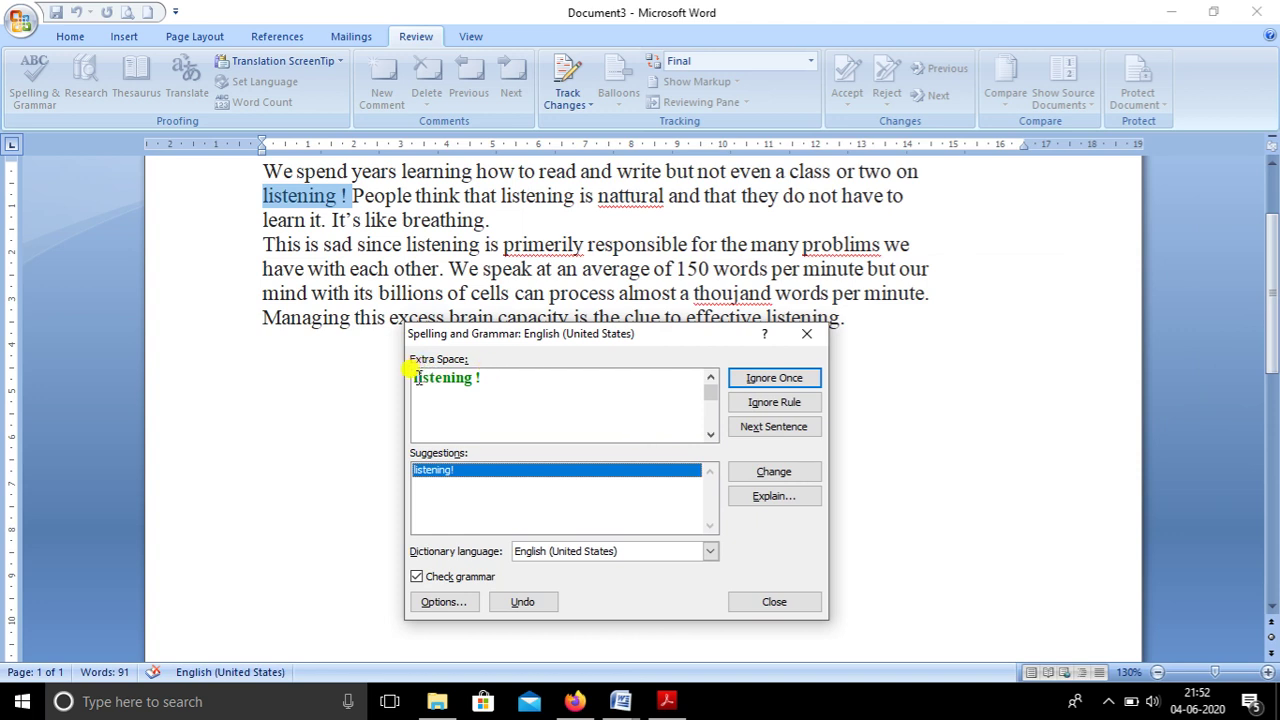
click(486, 379)
click(462, 476)
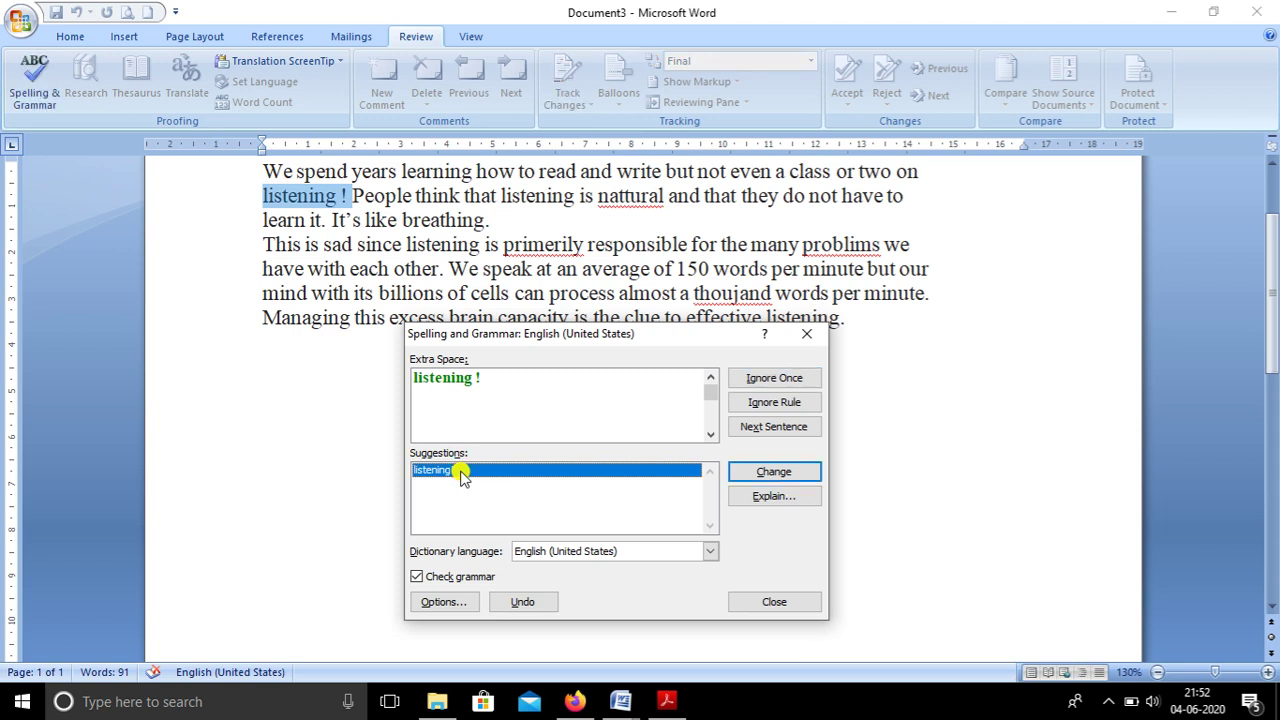
click(746, 477)
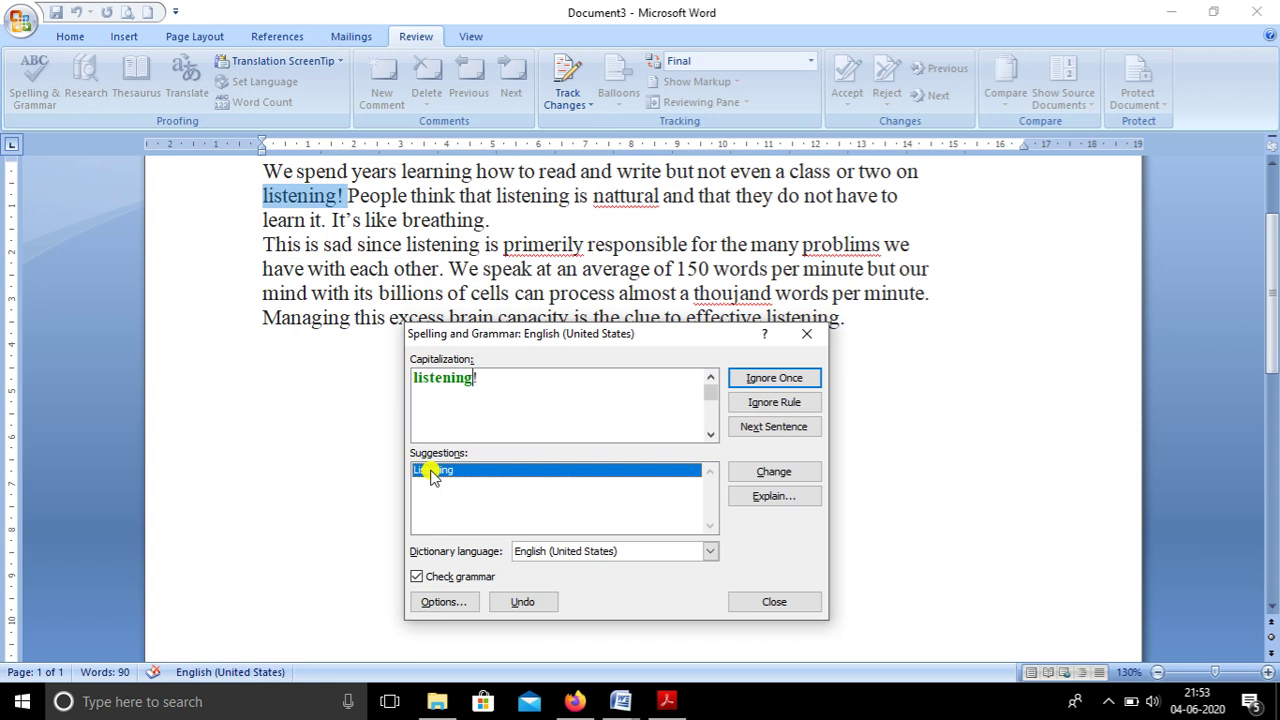
- Ignore the capitalization flag on "listening" once and replace the misspelled "nattural" with "natural"
click(790, 380)
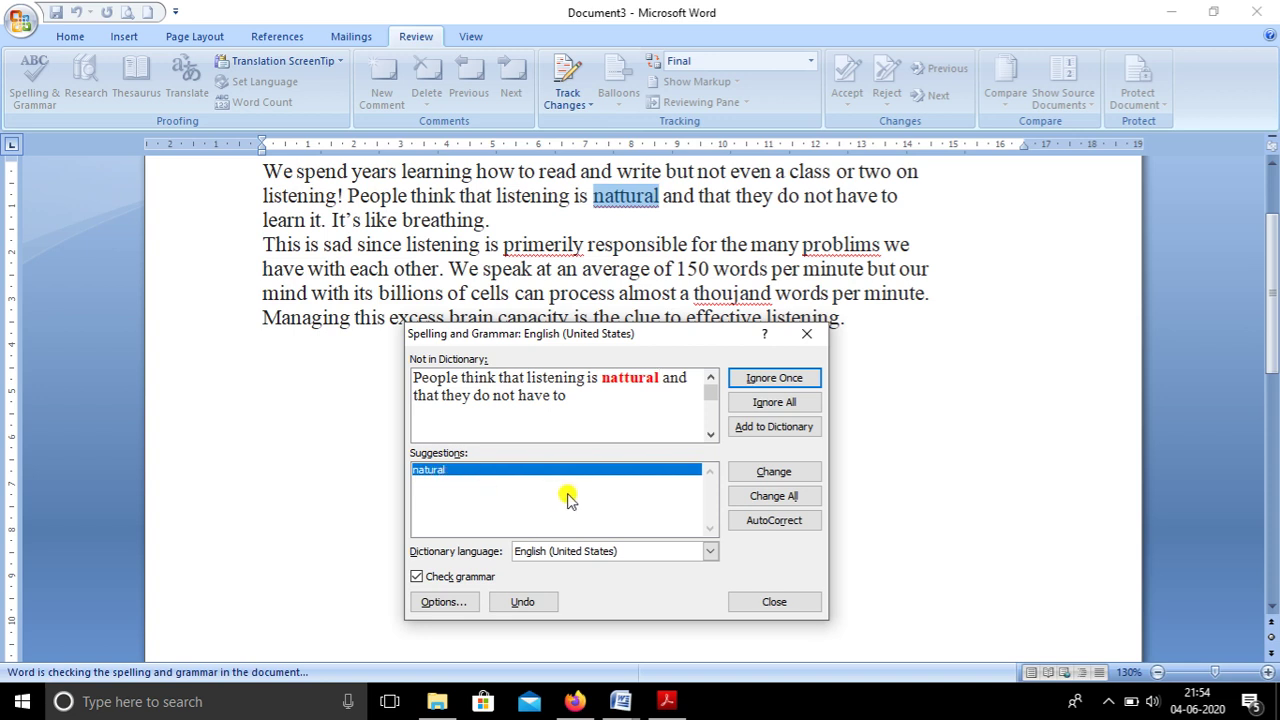
click(455, 477)
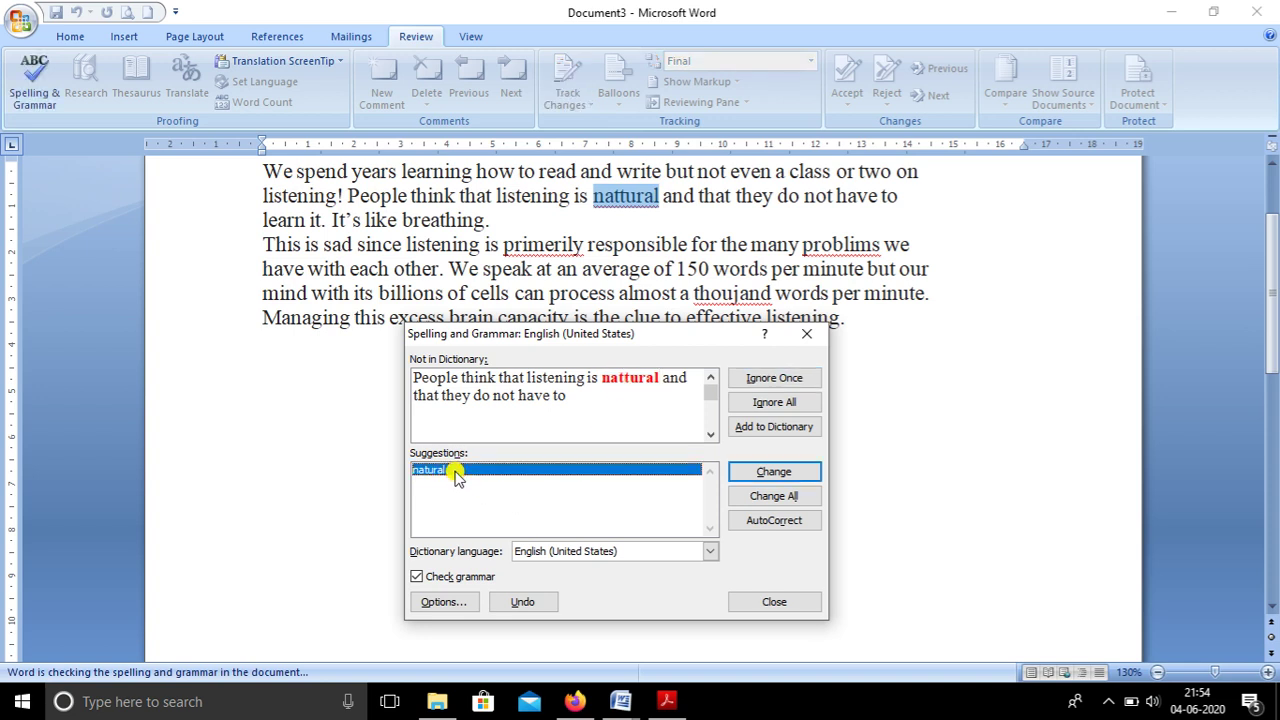
click(746, 474)
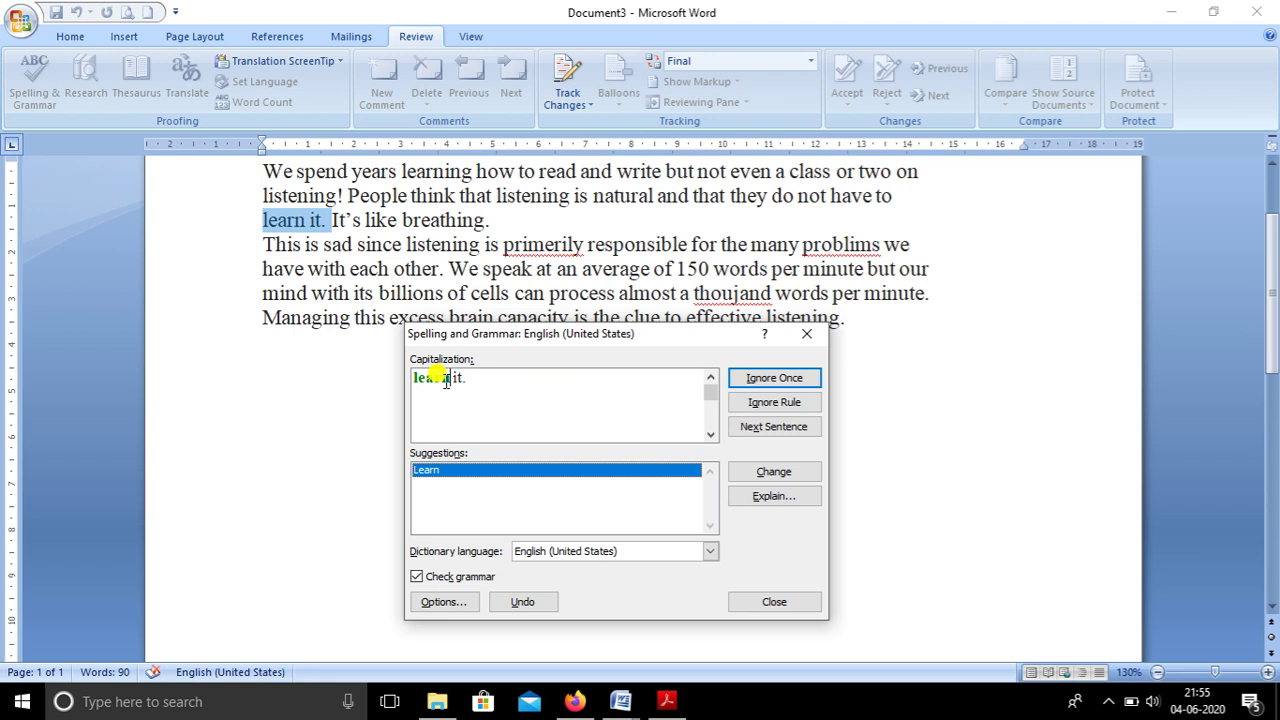
key(Delete)
key(Delete)
key(Delete)
key(Delete)
key(ctrl+z)
- Ignore the capitalization flag on "learn" once and replace the misspelled "primerily" with "primarily"
click(790, 379)
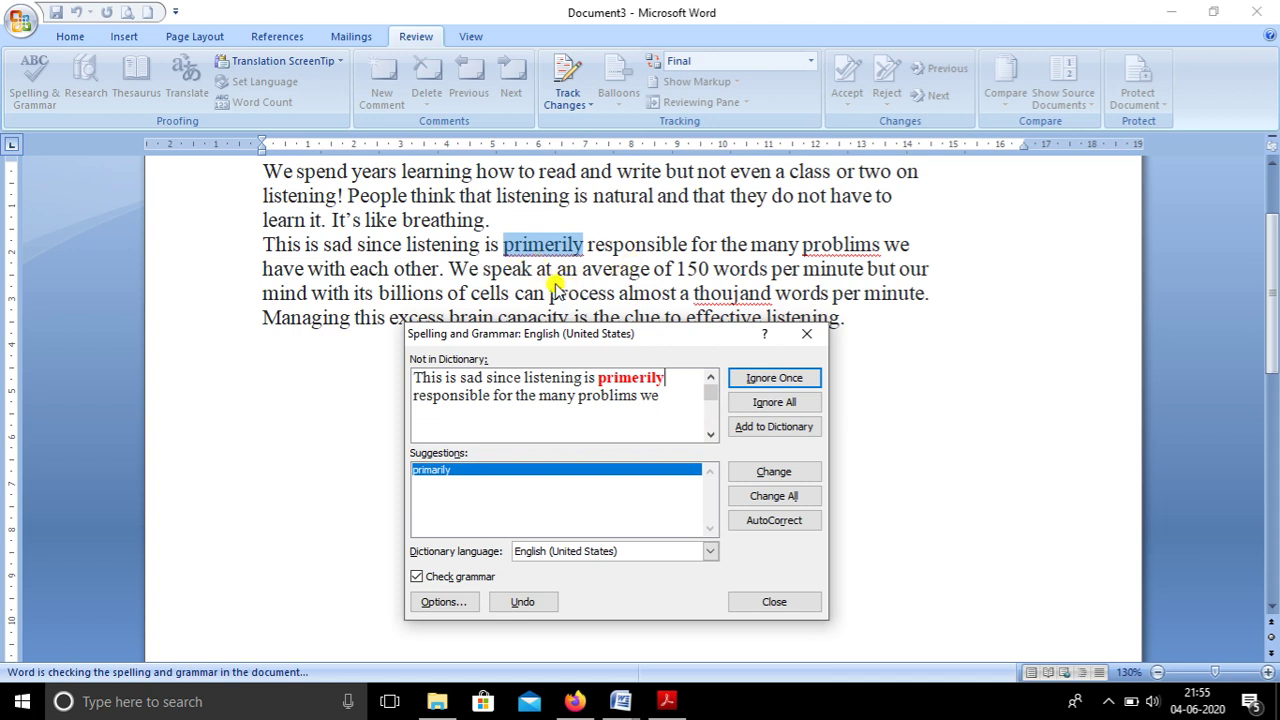
click(660, 380)
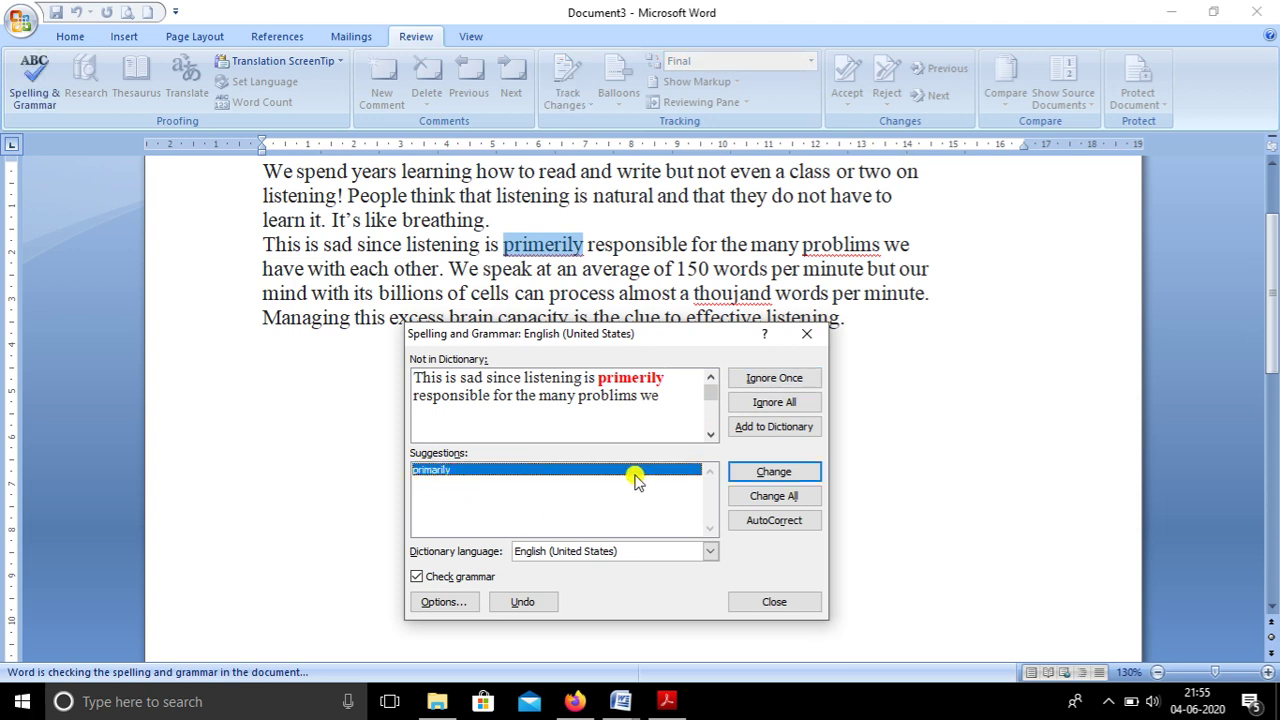
click(768, 476)
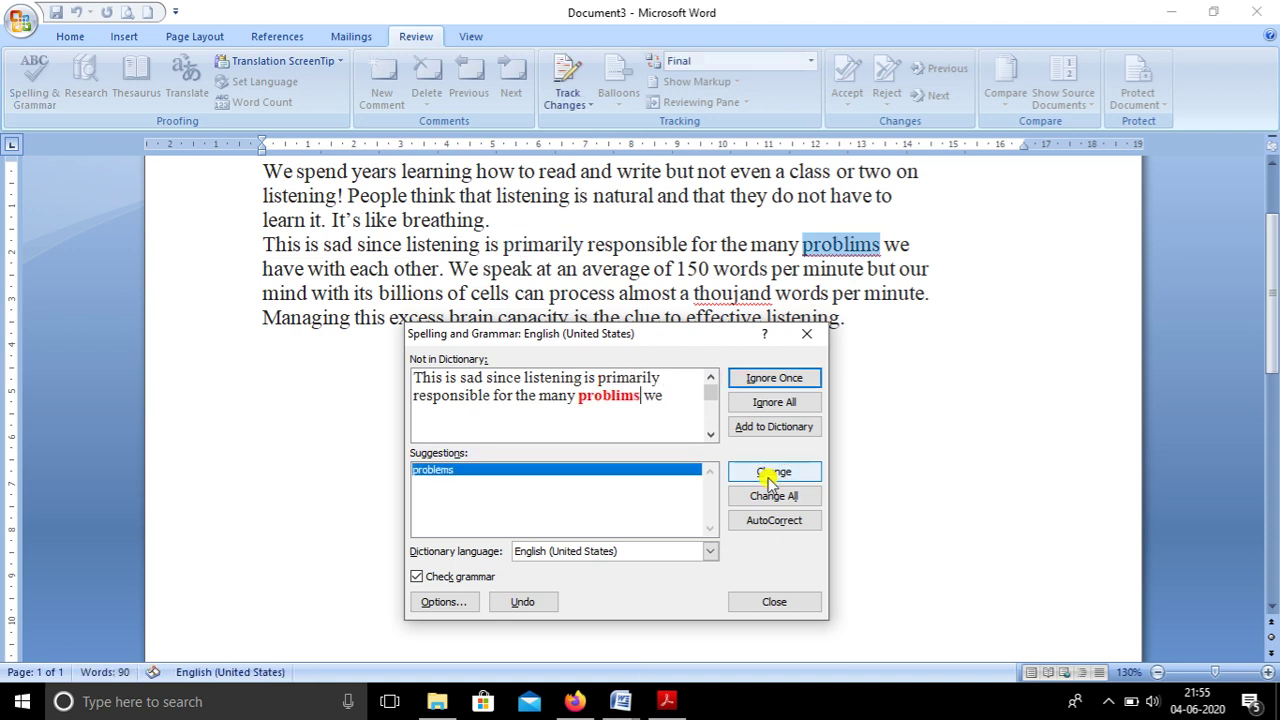
- Replace the misspelled "problims" with "problems" and ignore the capitalization flag on "have" once
drag(663, 343, 834, 378)
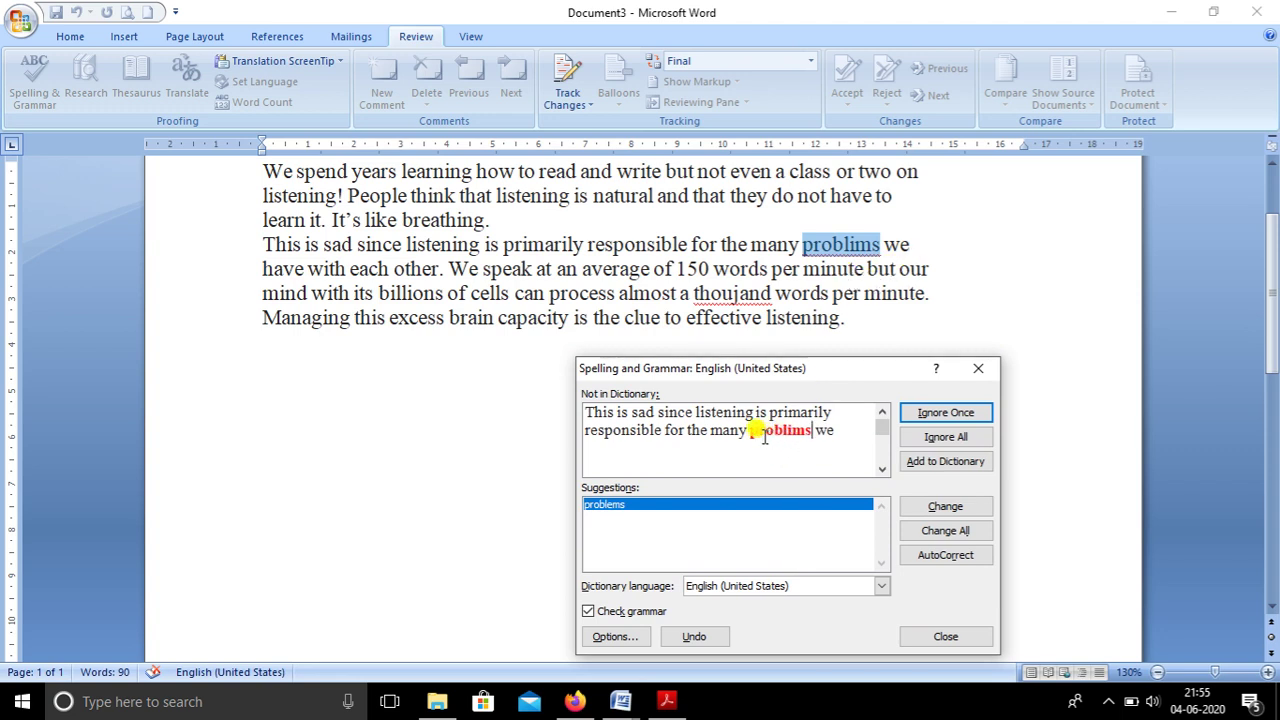
click(645, 510)
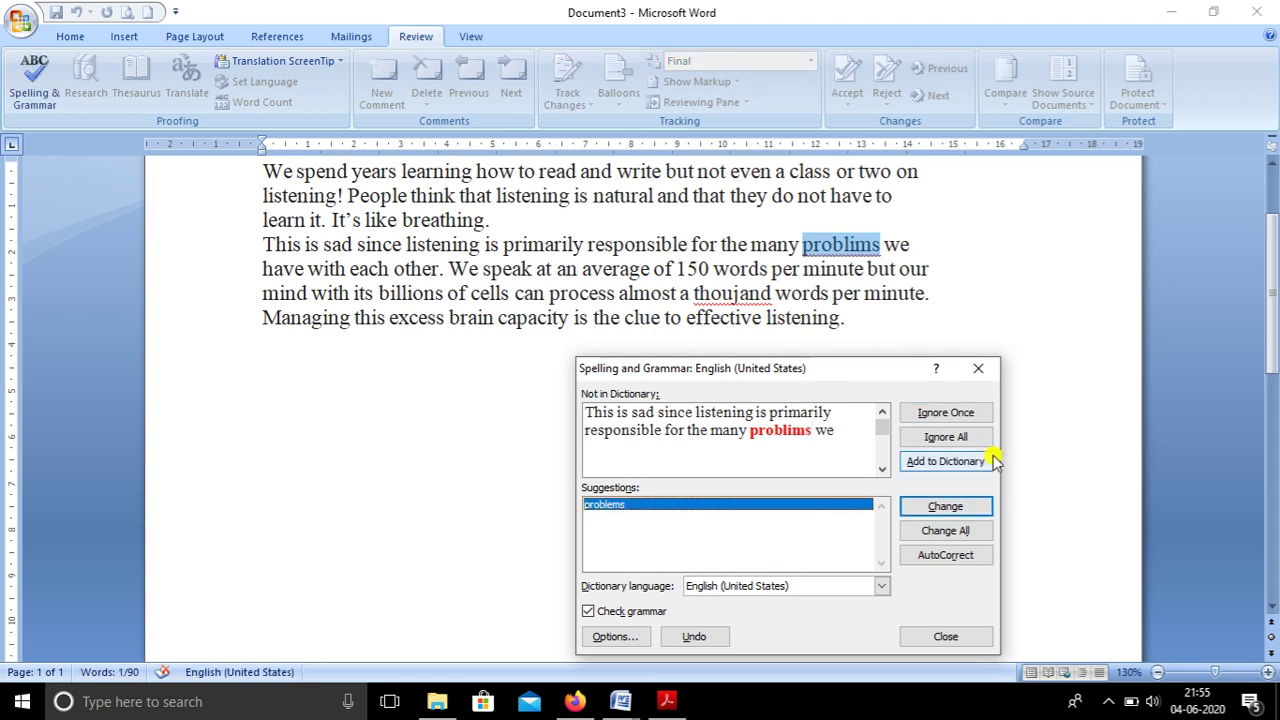
click(944, 507)
click(619, 420)
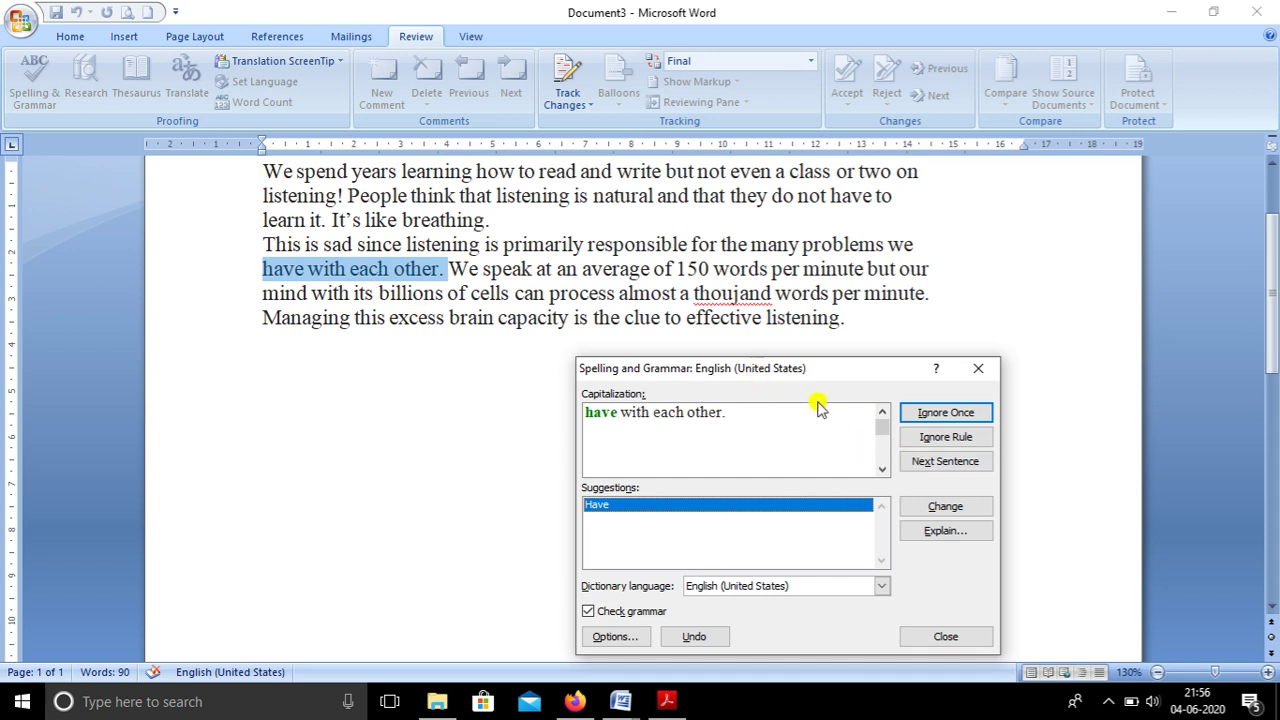
click(966, 418)
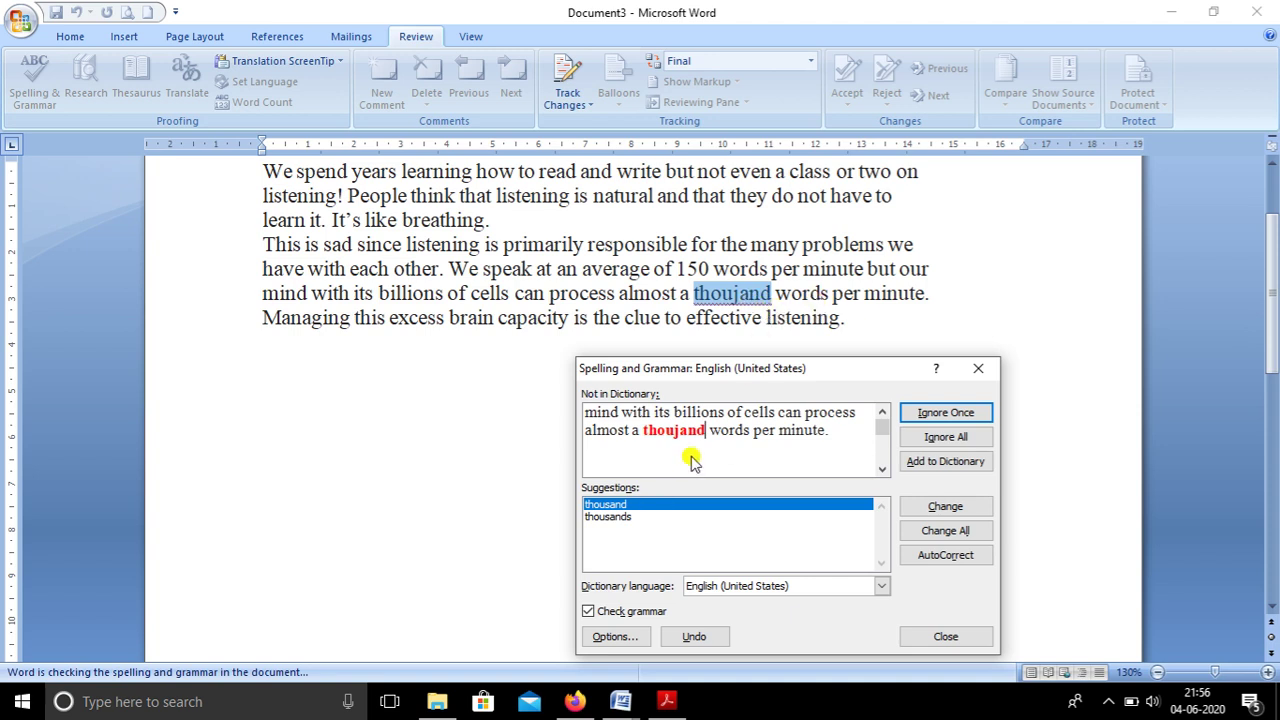
- Replace the misspelled "thoujand" with "thousand", then finish the check, ignoring the capitalization flag on "mind" once
click(615, 508)
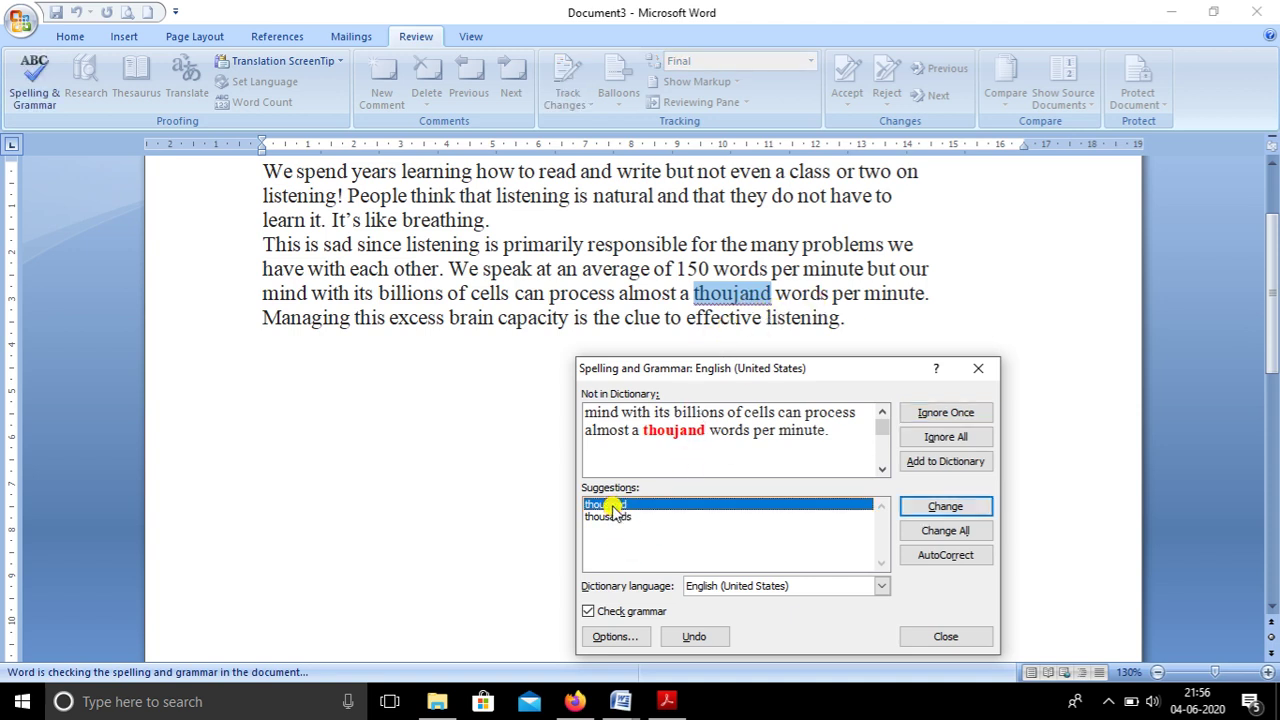
click(945, 507)
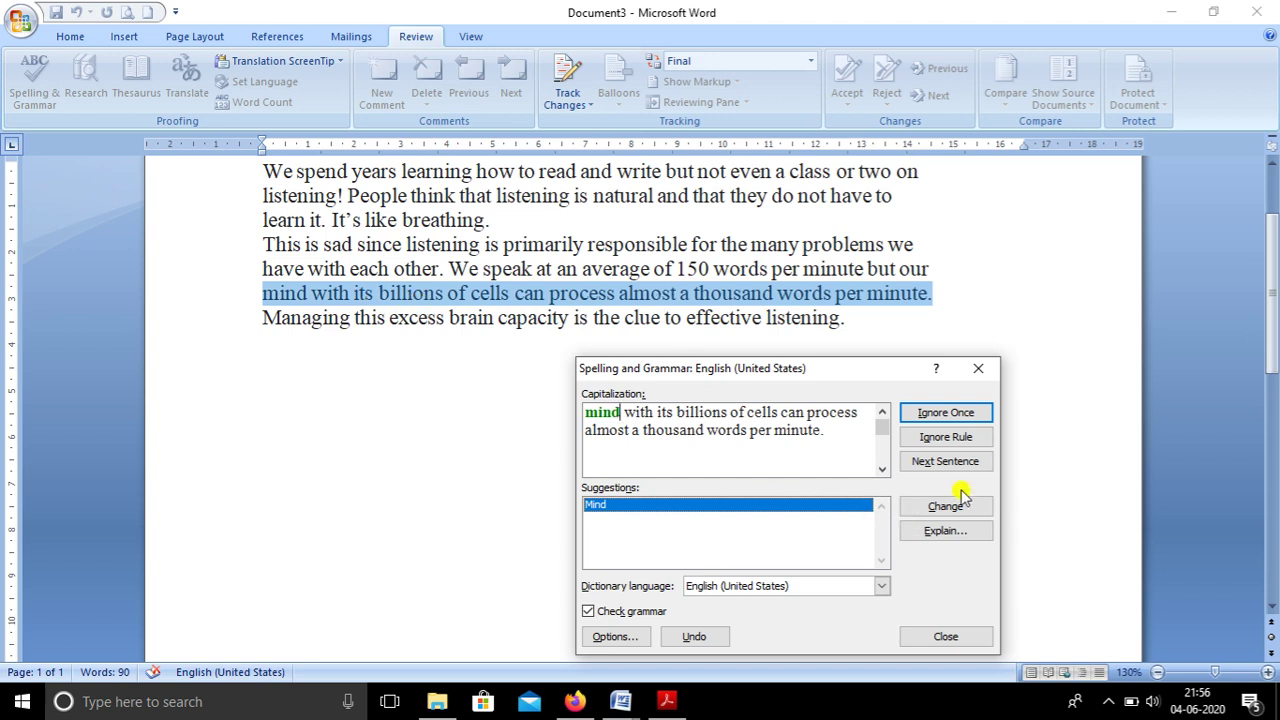
click(940, 413)
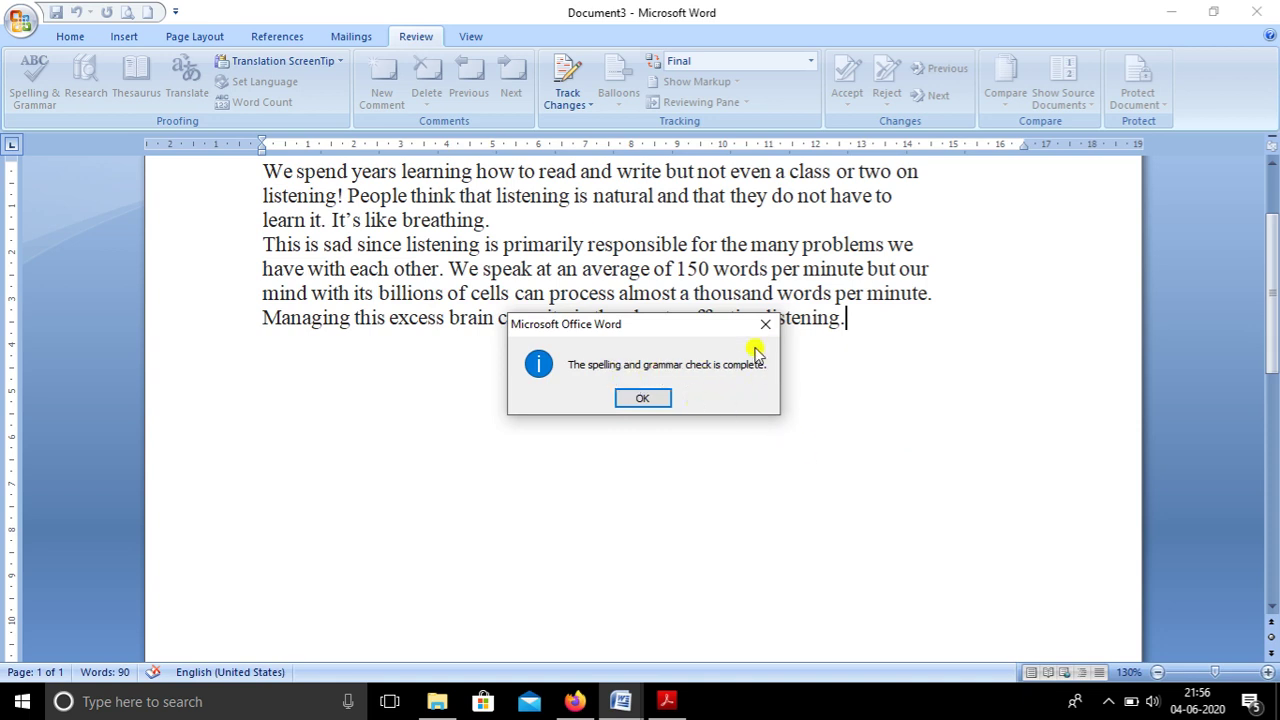
click(657, 398)
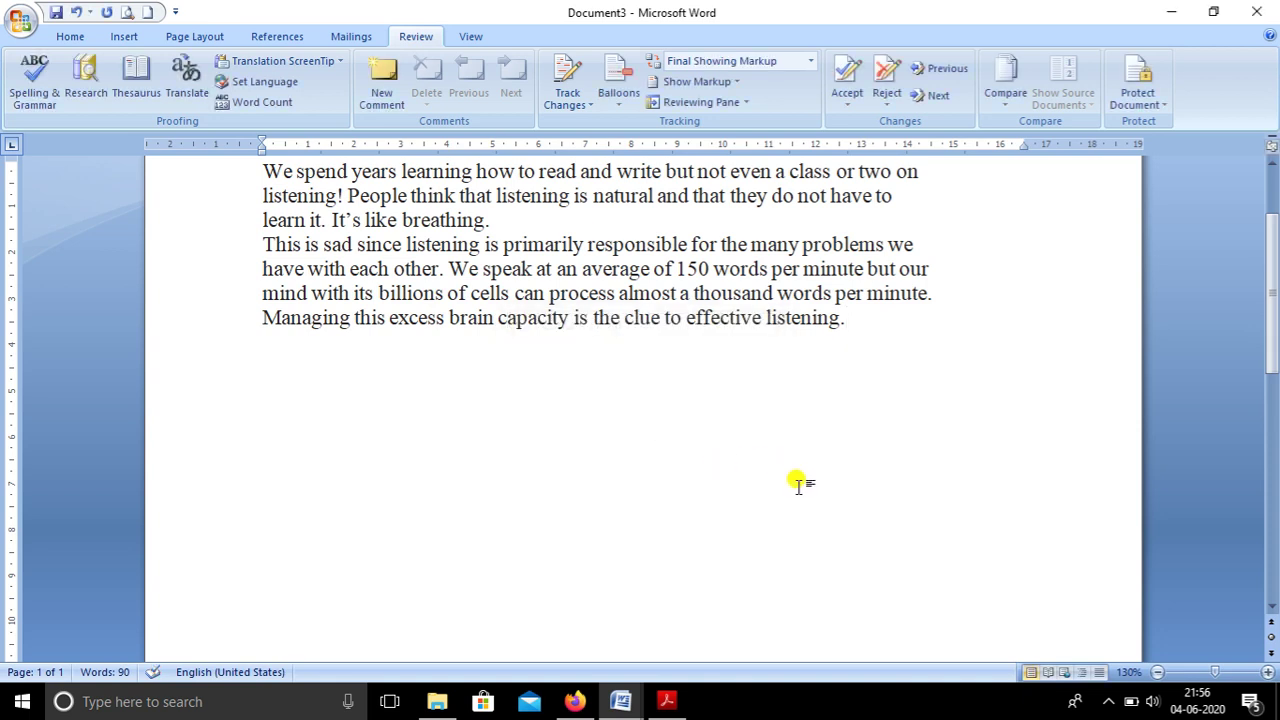